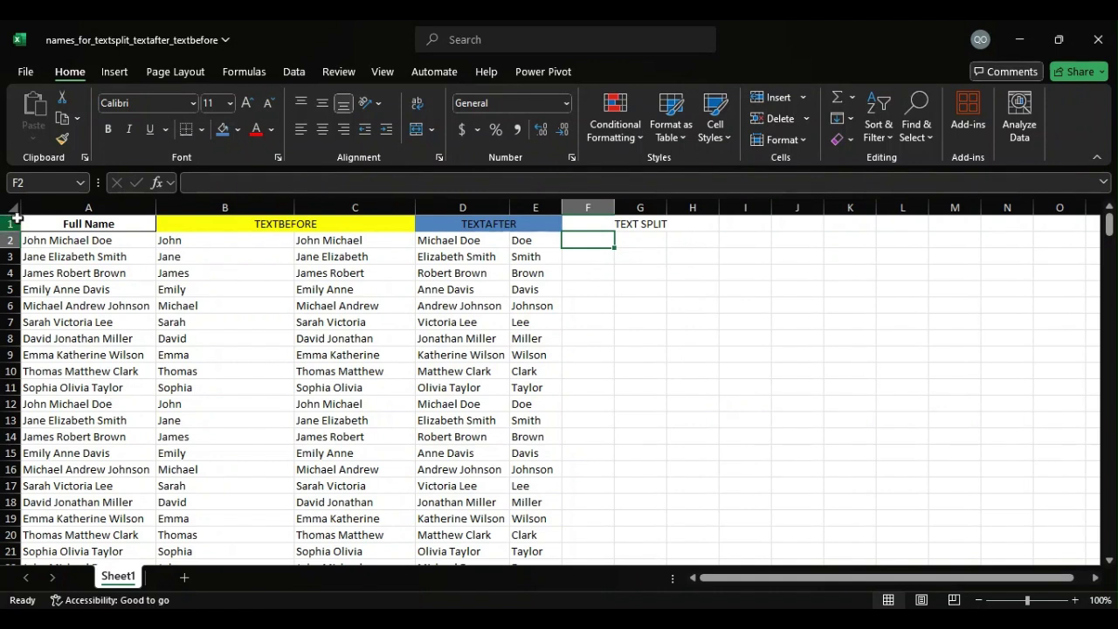
Insert a blank row above the header row and enter firstname, middlename and lastname in F1:H1.
click(12, 224)
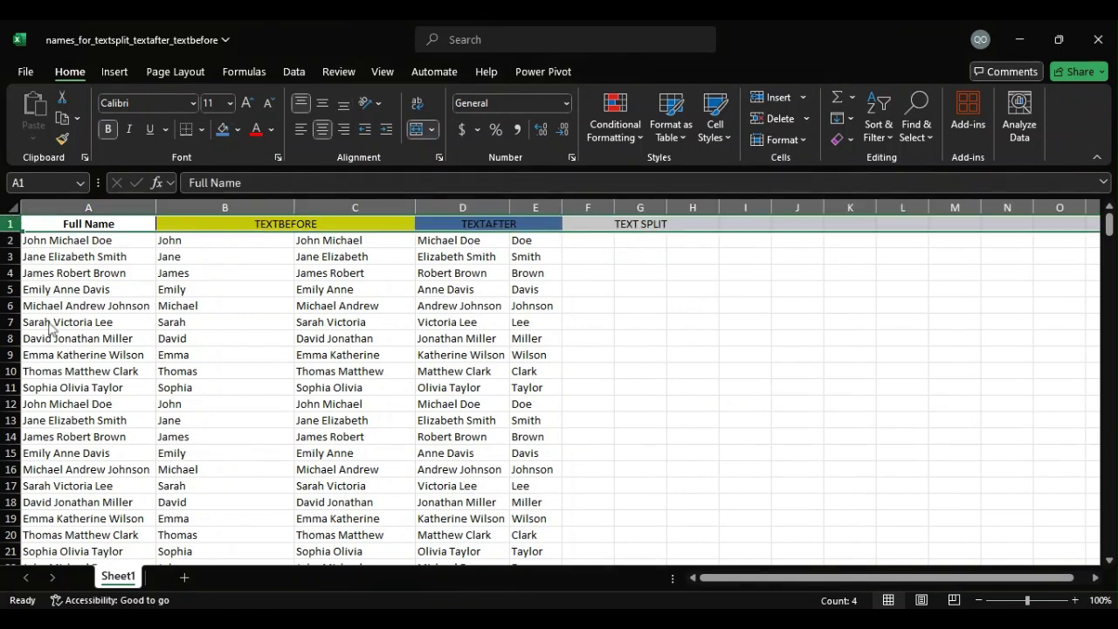
key(ctrl+shift+plus)
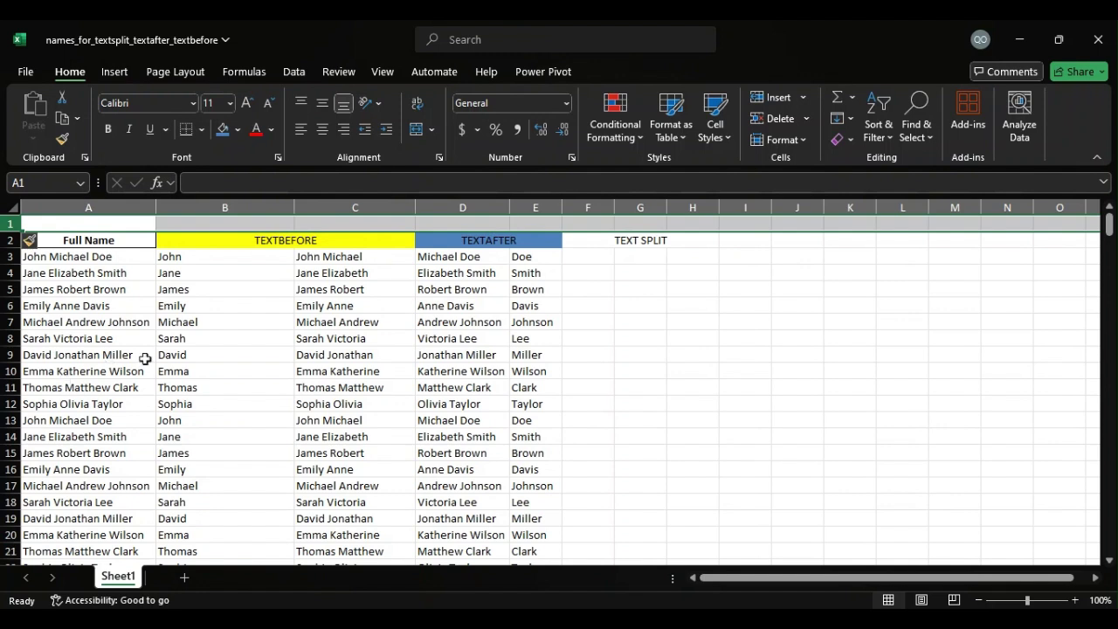
click(589, 225)
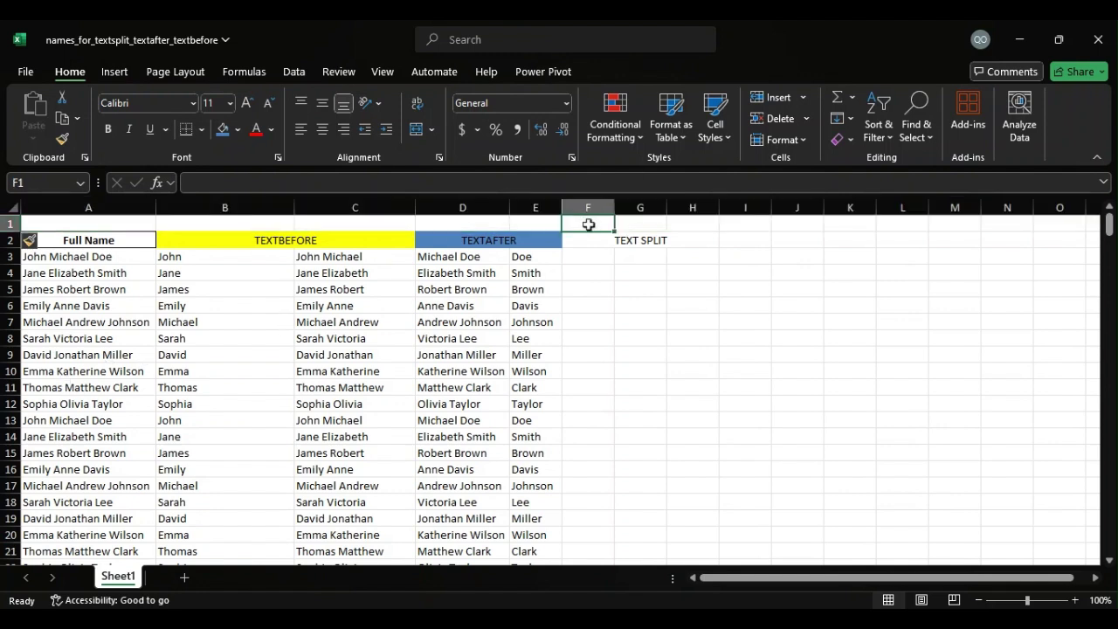
text(firstname)
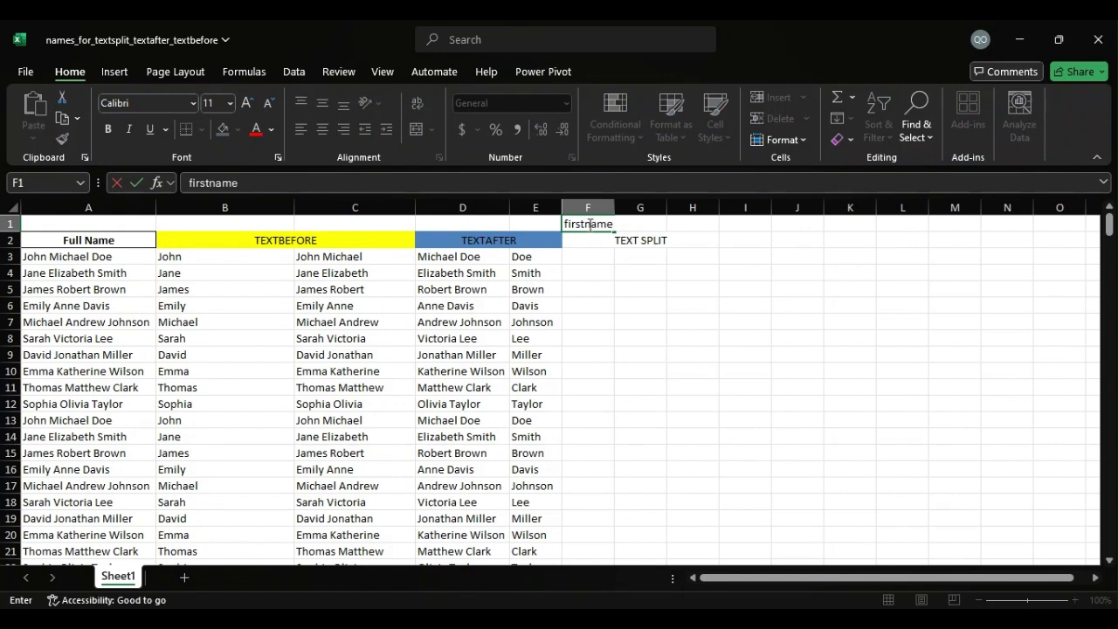
key(Tab)
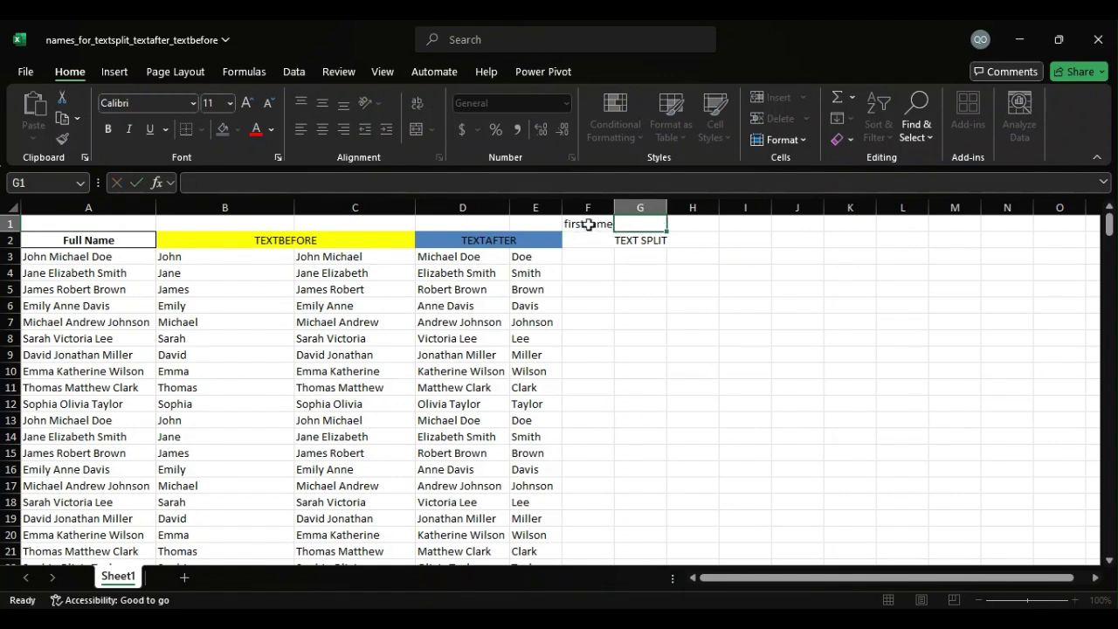
text(middlename)
key(Tab)
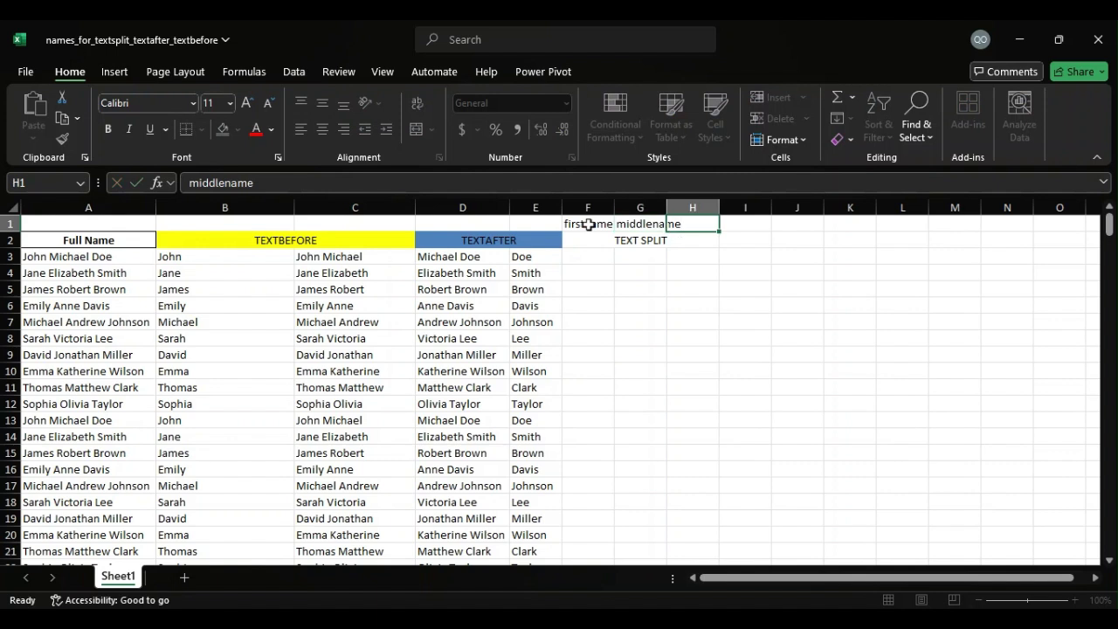
text(lastname)
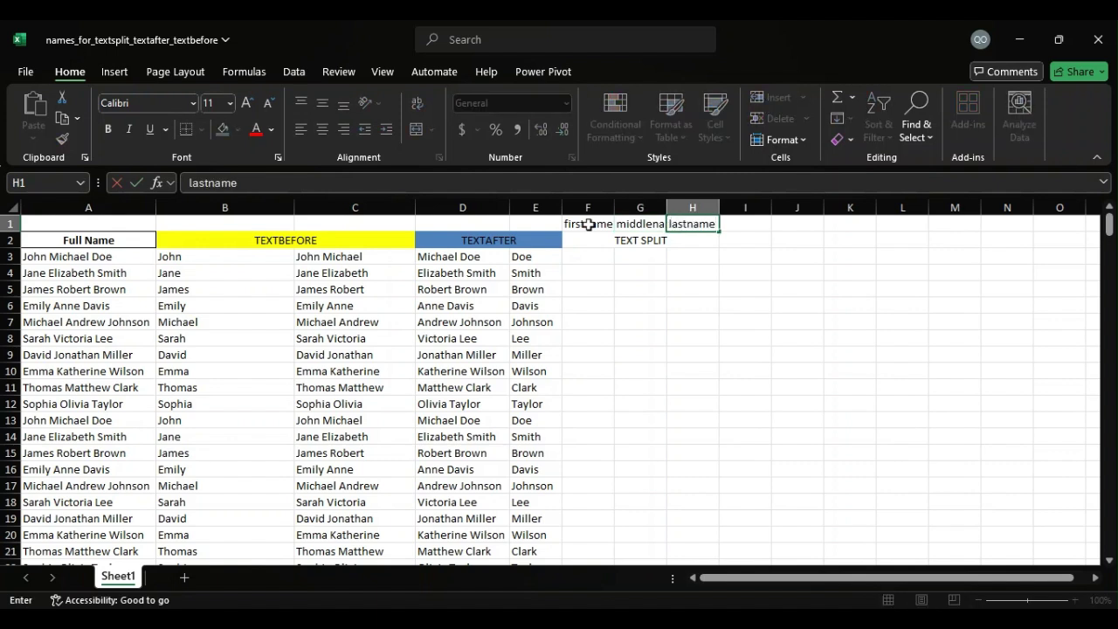
key(Return)
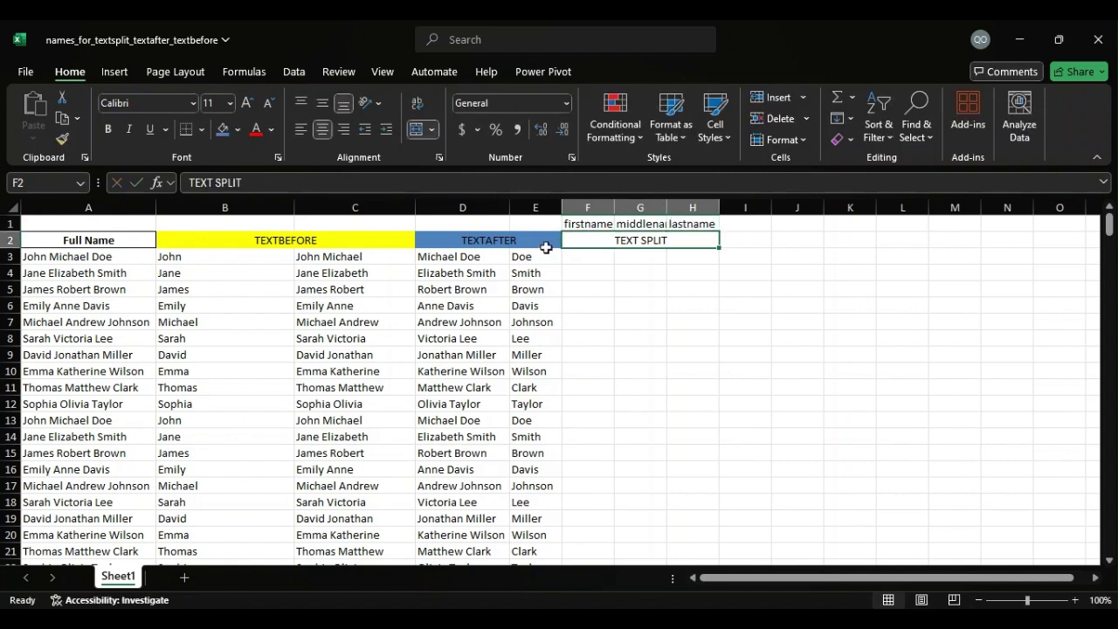
AutoFit columns F and G to their contents and fill the merged TEXT SPLIT header with red.
double_click(619, 210)
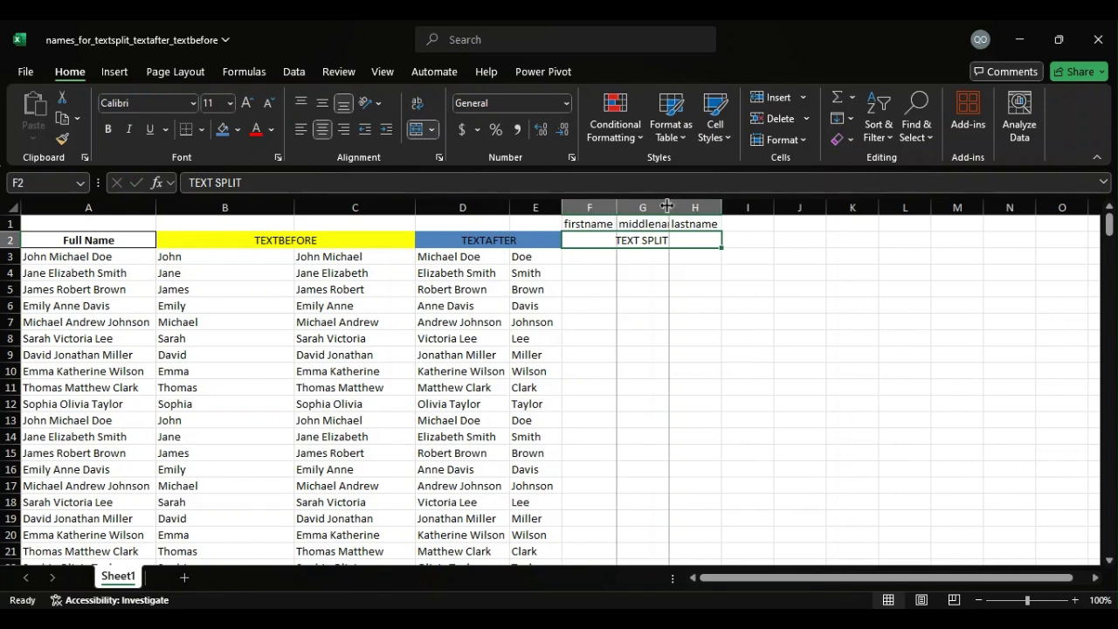
double_click(671, 207)
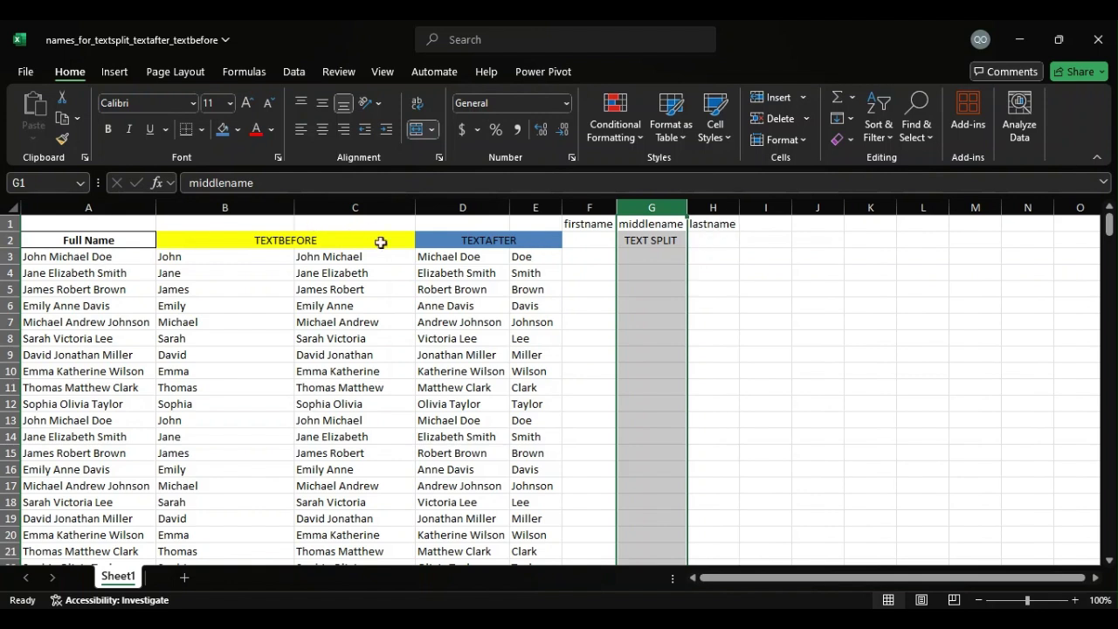
click(577, 246)
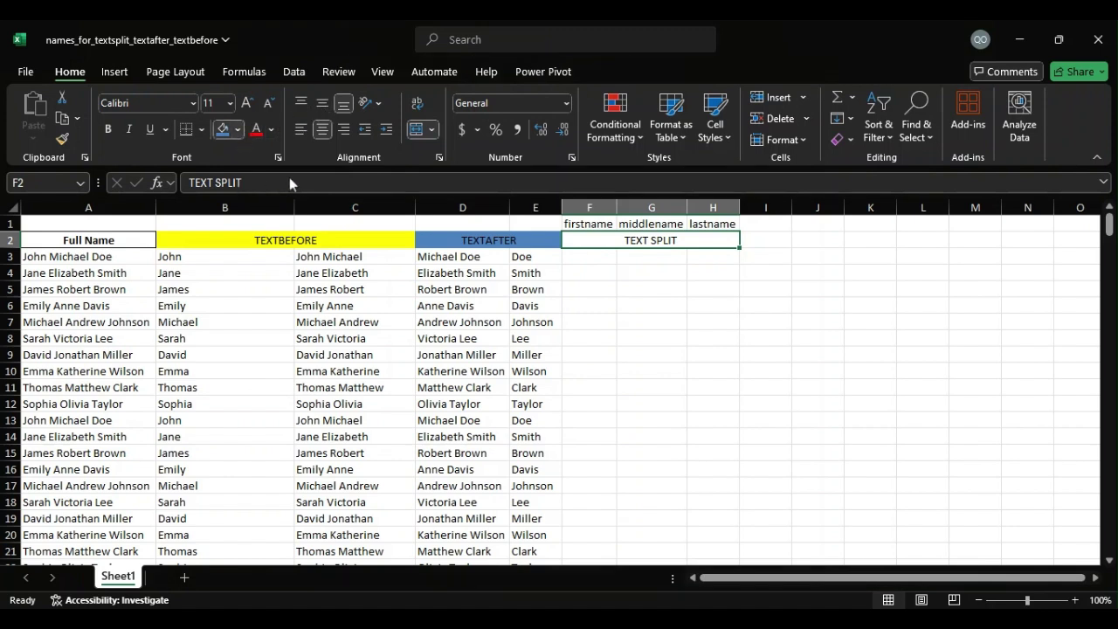
click(603, 270)
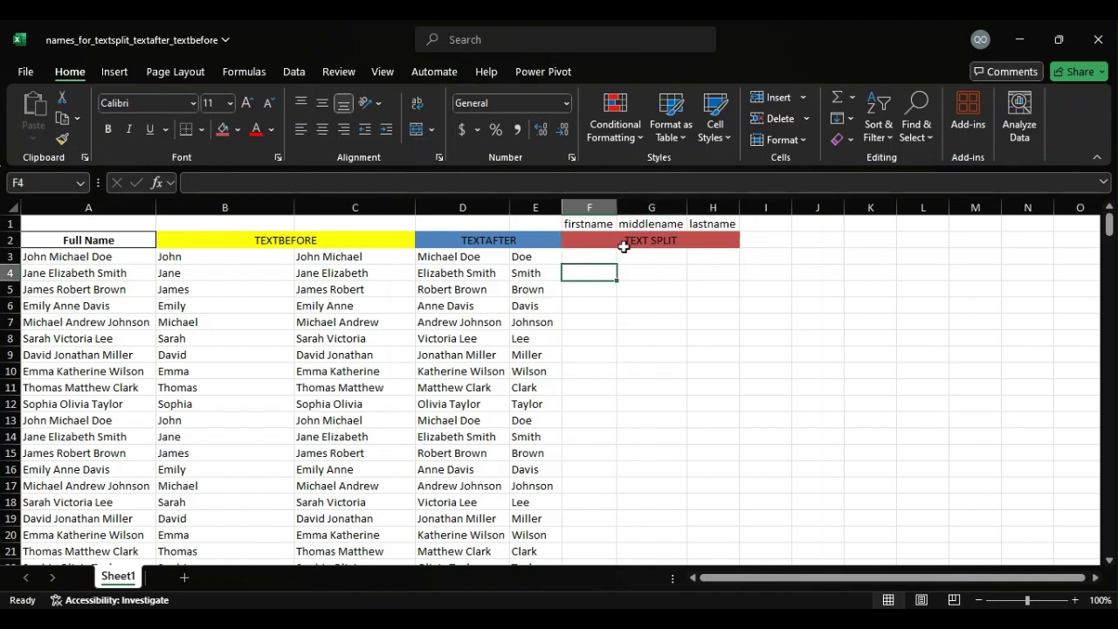
click(705, 256)
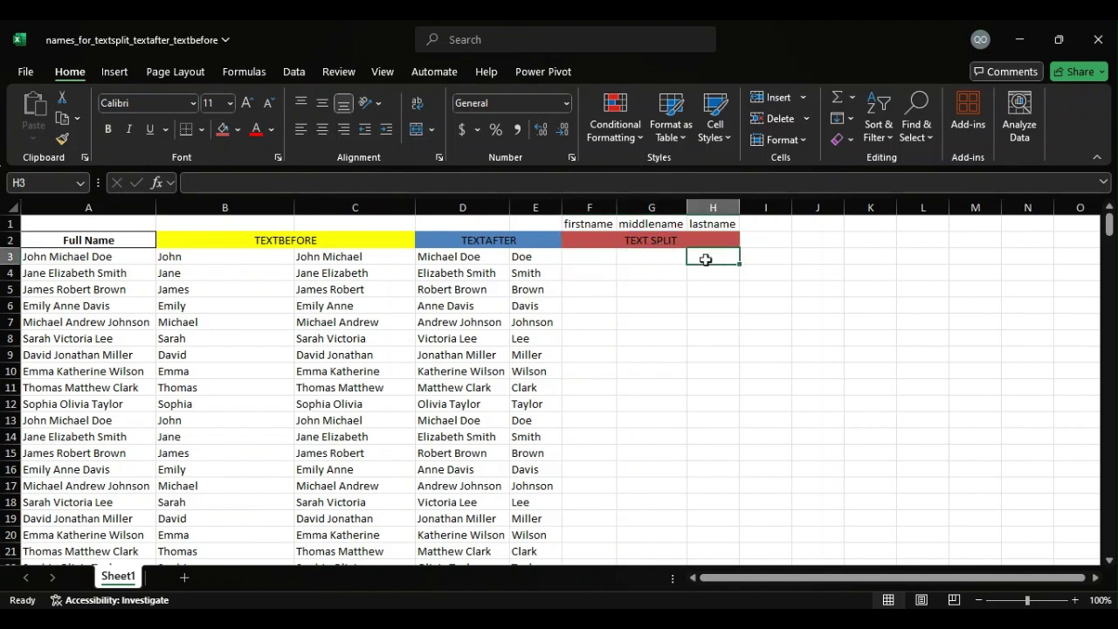
Enter the formula =TEXTSPLIT(A3," ") in F3 to split the first full name at its spaces.
click(583, 256)
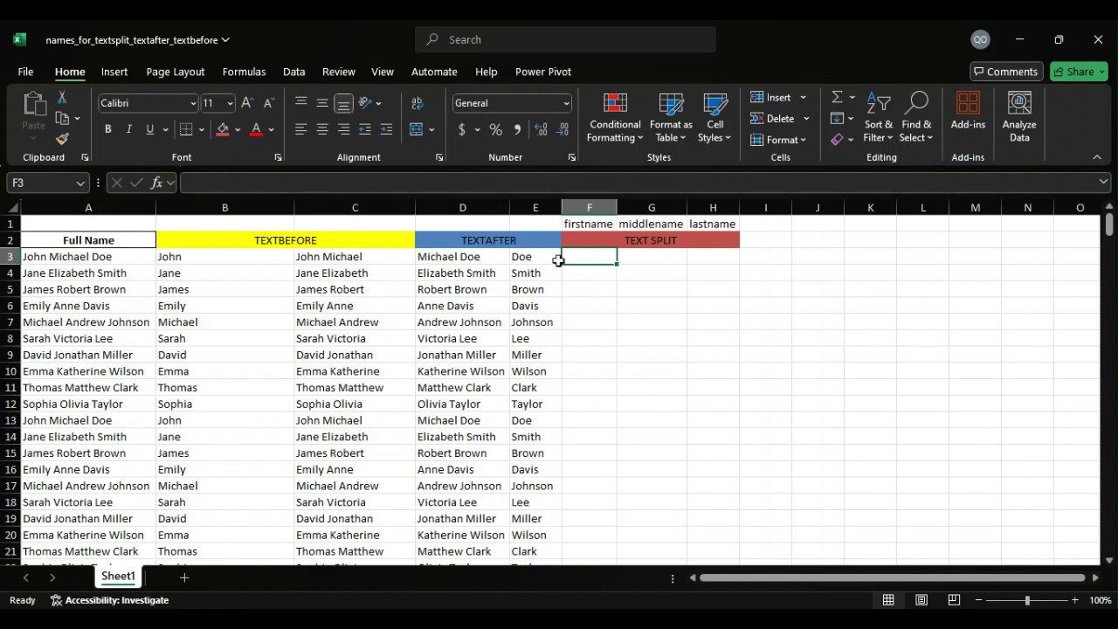
text(=t)
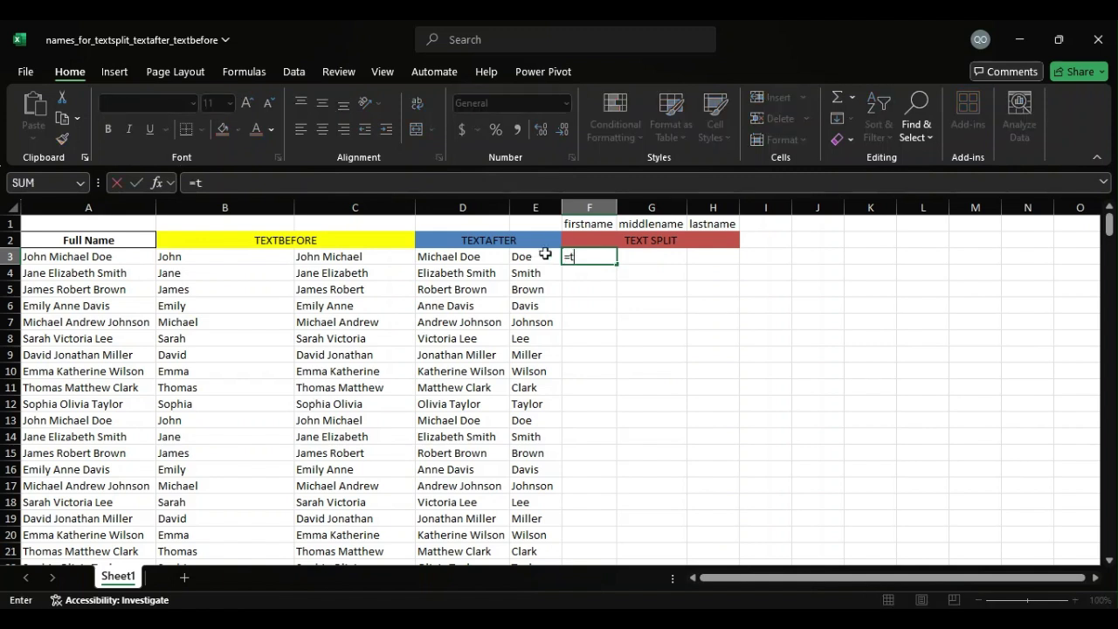
text(r)
key(BackSpace)
text(exts)
key(BackSpace)
text(SP)
key(Tab)
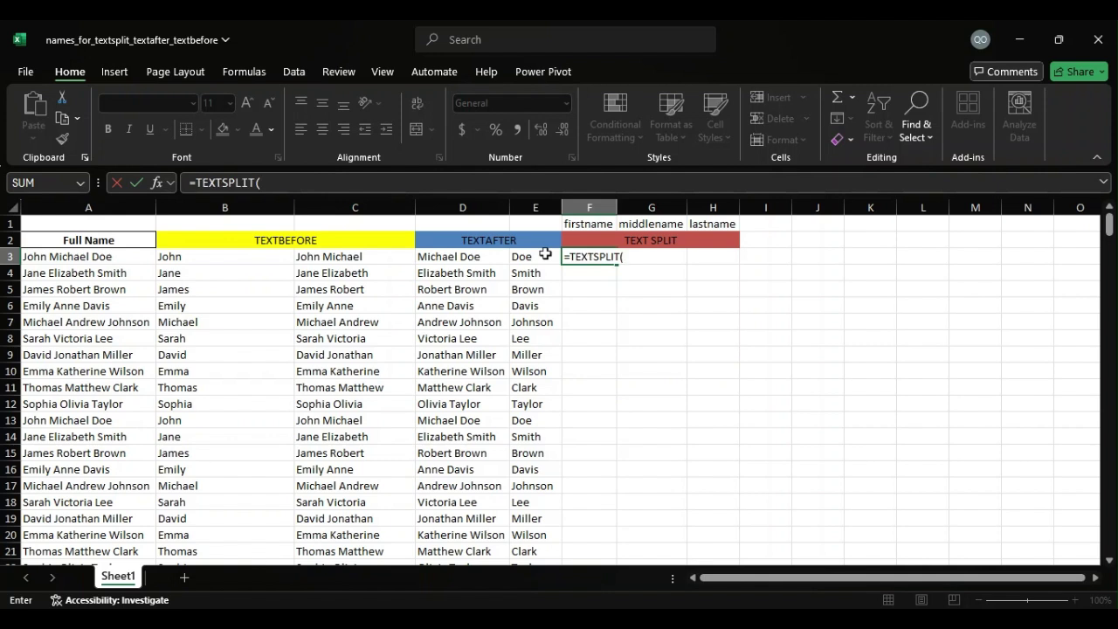
click(96, 252)
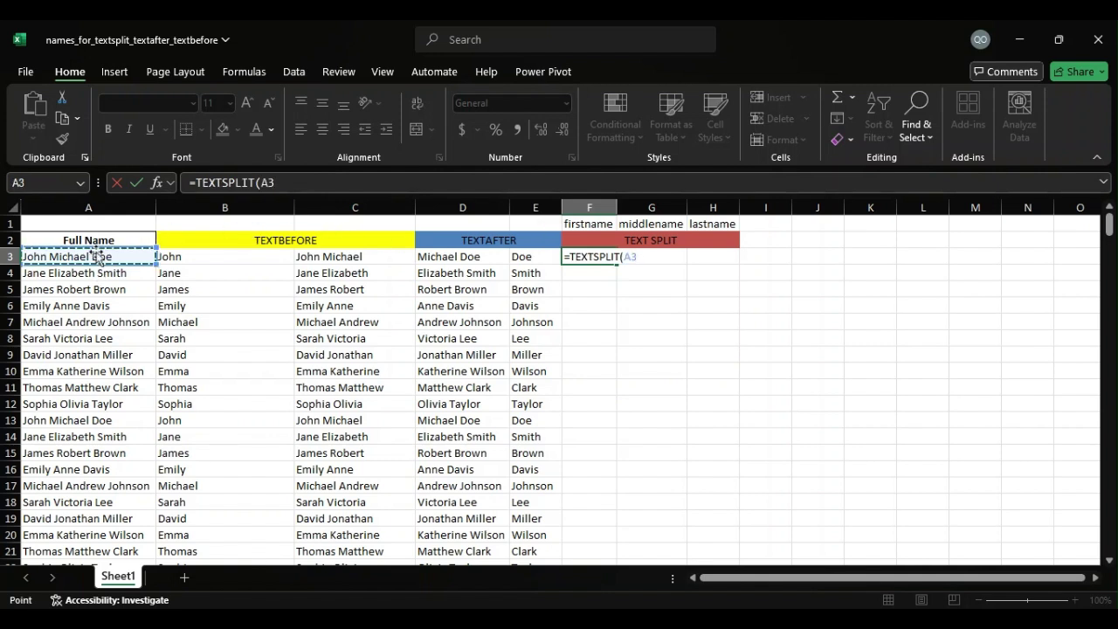
text(,)
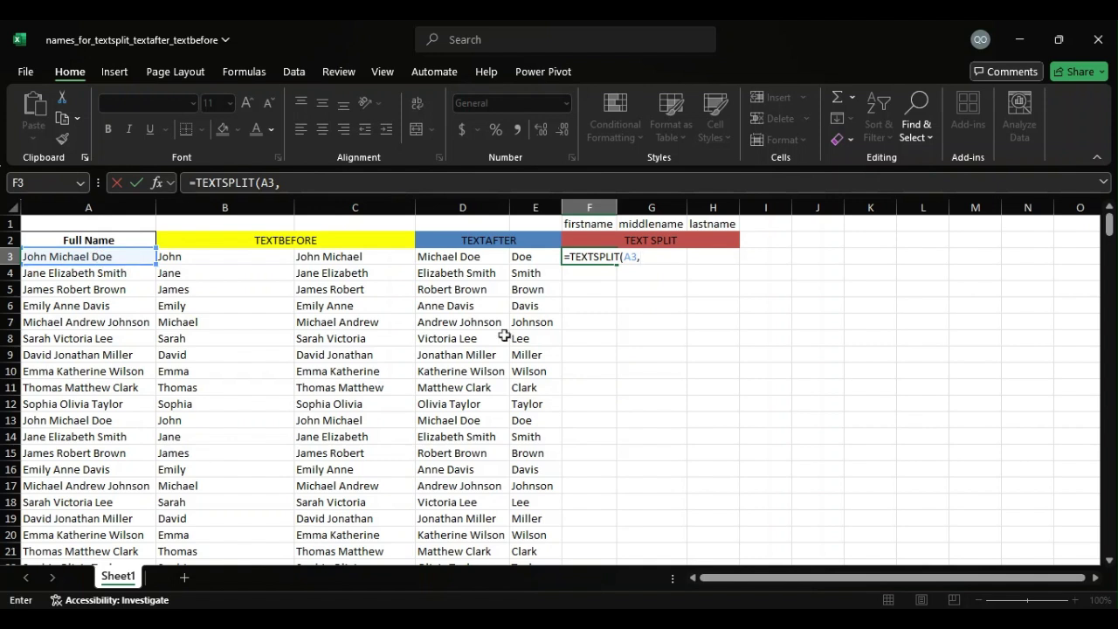
text(")
text())
key(Return)
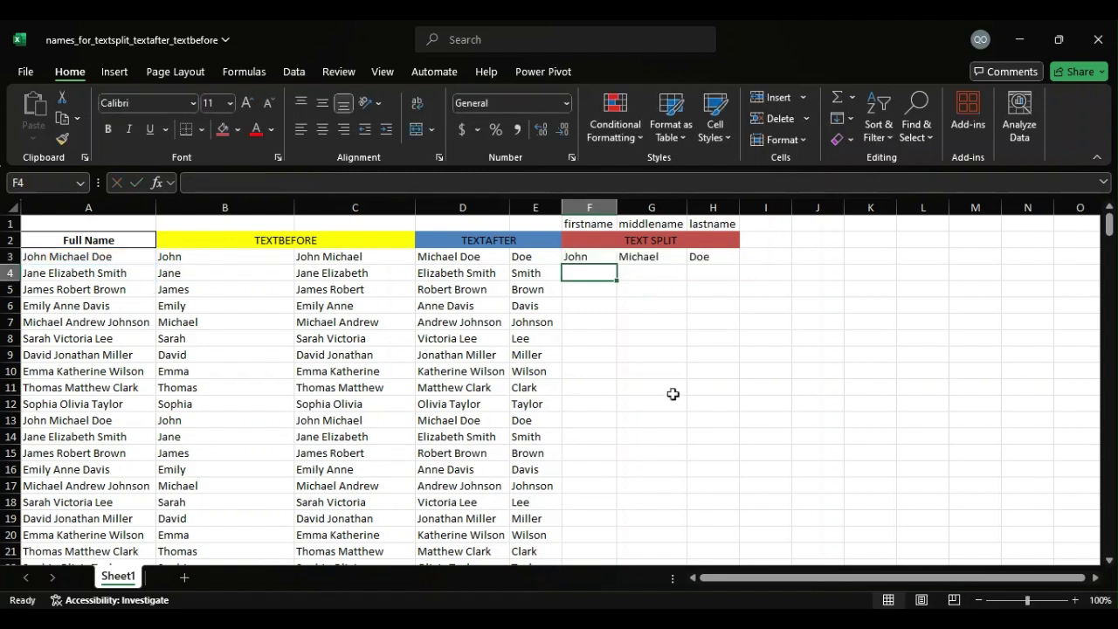
Fill the TEXTSPLIT formula from F3:H3 down through the last row of full names.
click(598, 254)
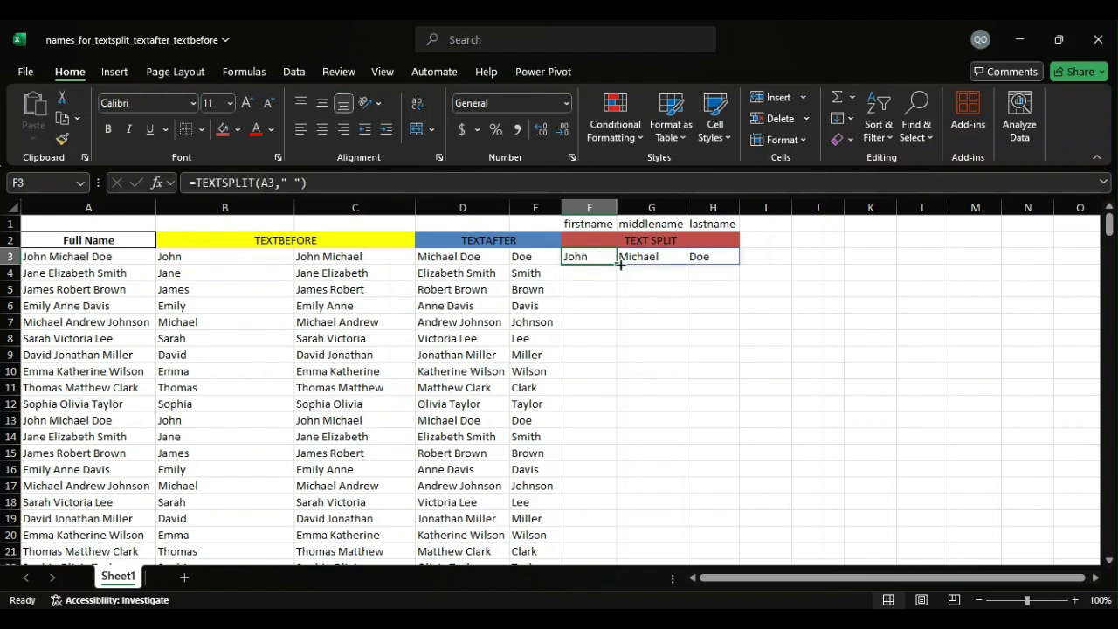
click(614, 263)
drag(592, 257, 751, 257)
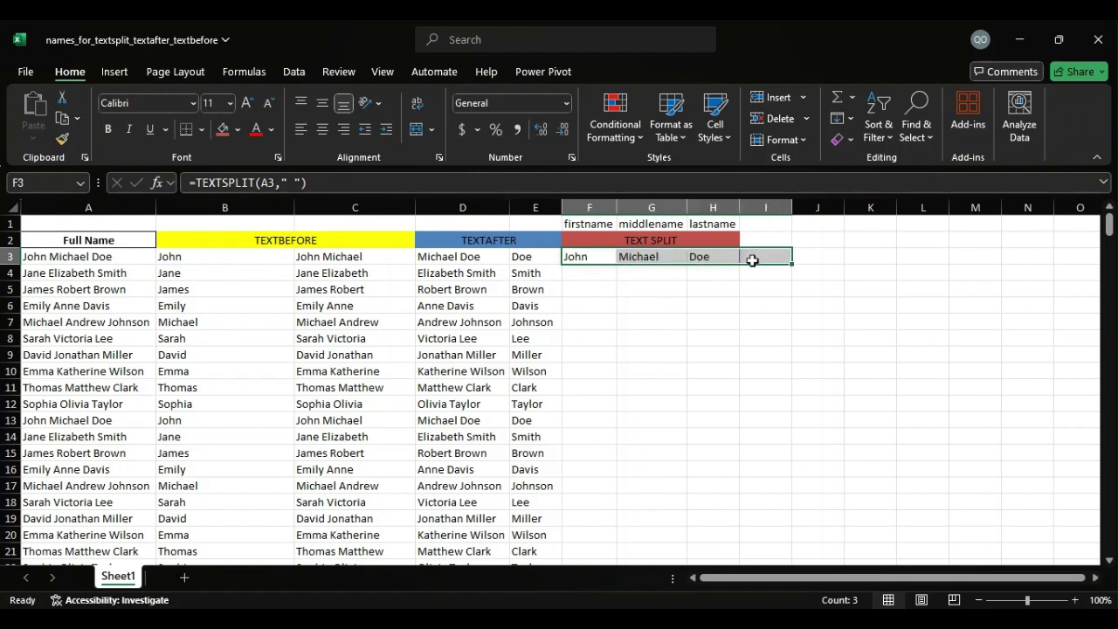
drag(585, 254, 721, 256)
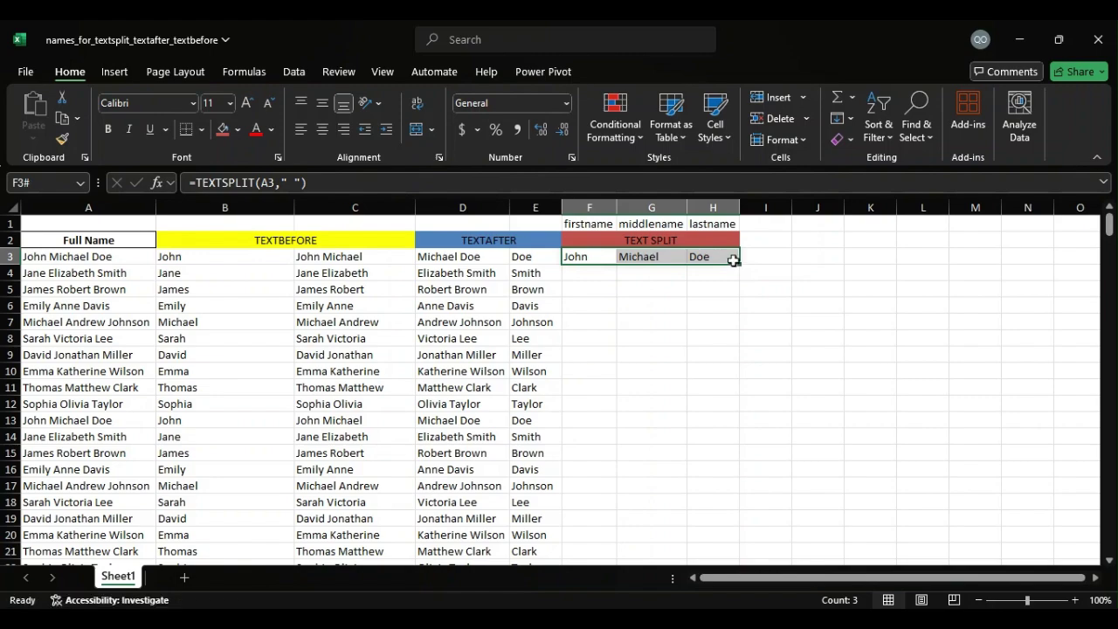
drag(738, 262, 721, 437)
scroll(712, 419, down, 7)
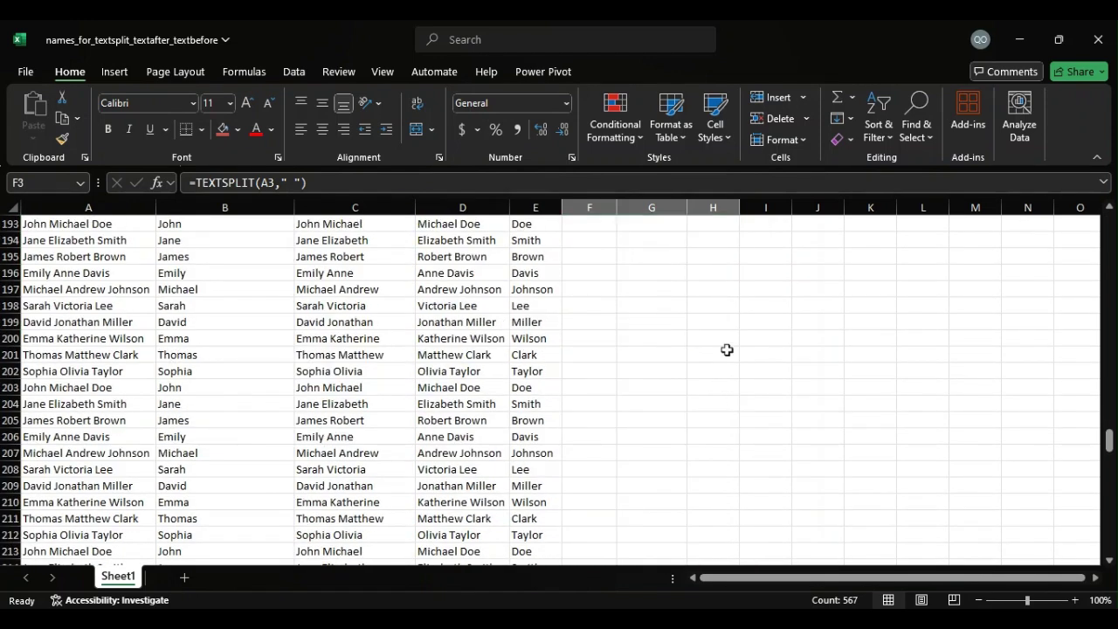
scroll(726, 350, up, 1)
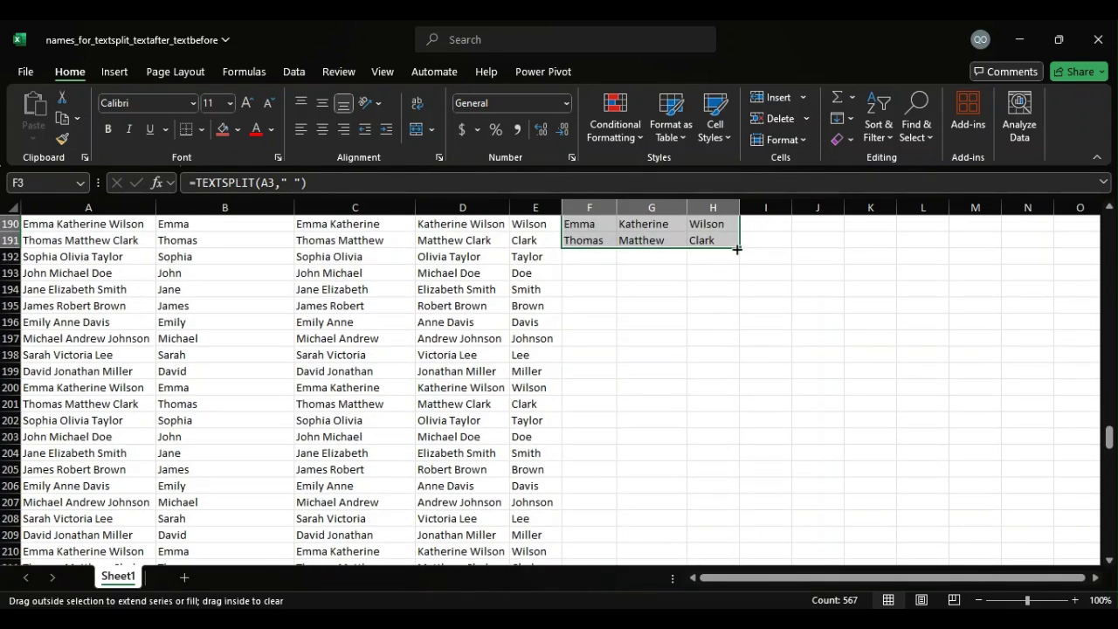
drag(737, 248, 736, 538)
Examine the split first, middle and last names from the last rows back up to the first.
scroll(812, 435, up, 8)
scroll(811, 432, up, 20)
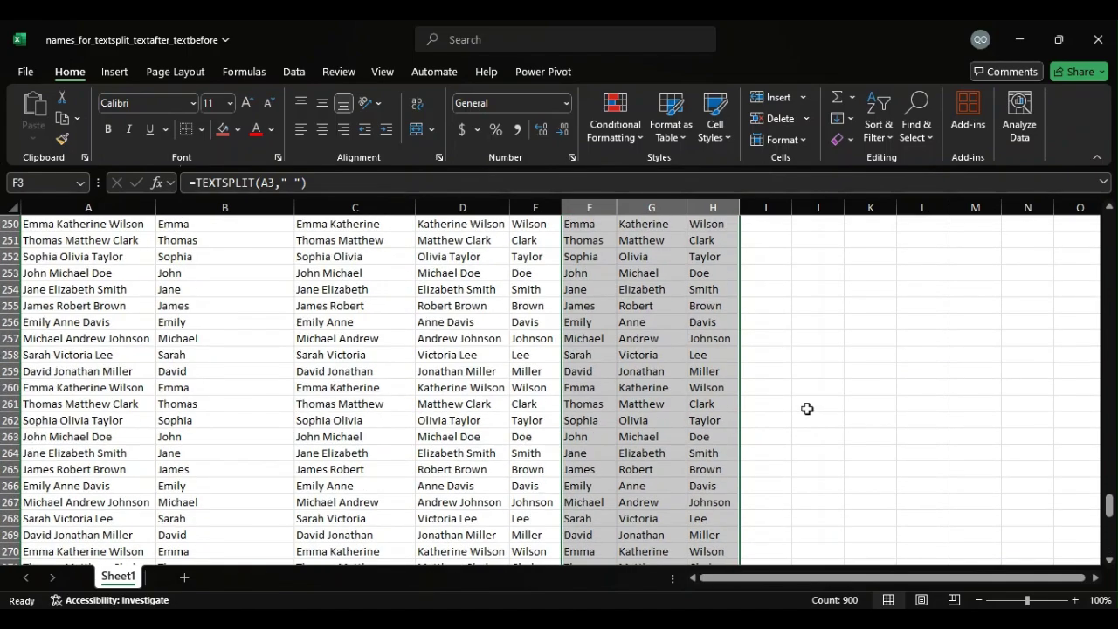
scroll(786, 371, up, 12)
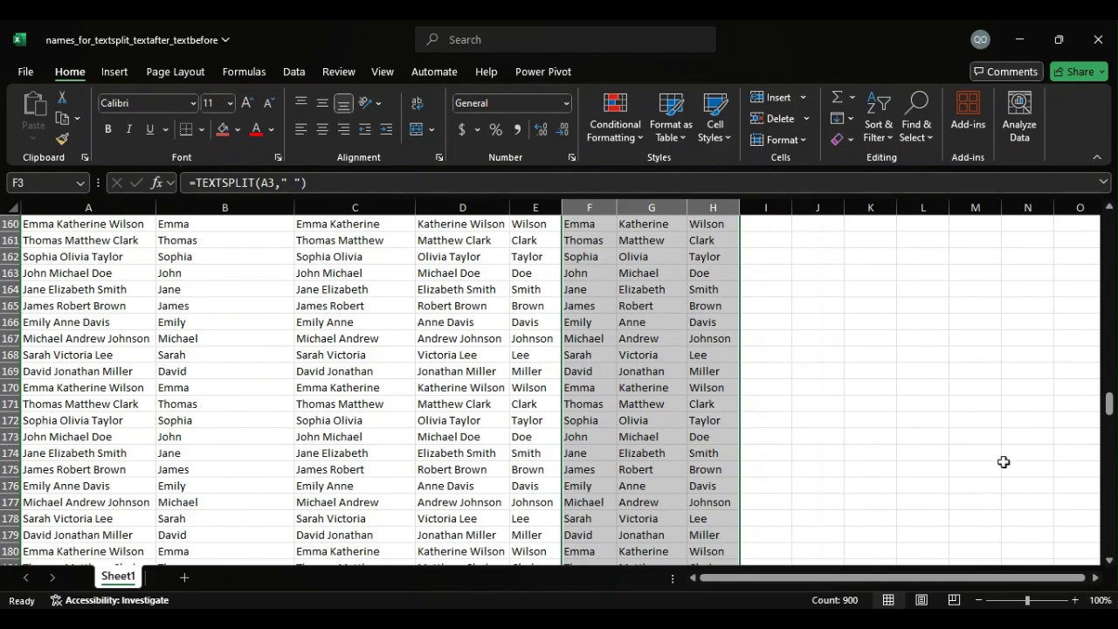
key(Page_Up)
key(Page_Up)
key(Page_Up)
key(Page_Up)
key(Page_Up)
key(Page_Up)
key(Page_Up)
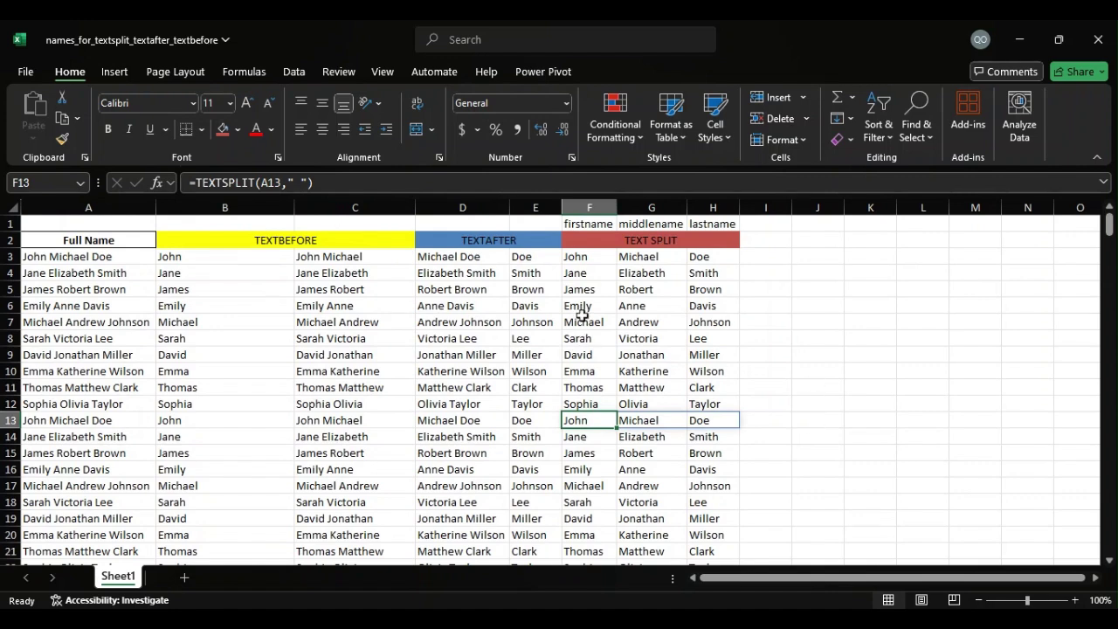
click(627, 328)
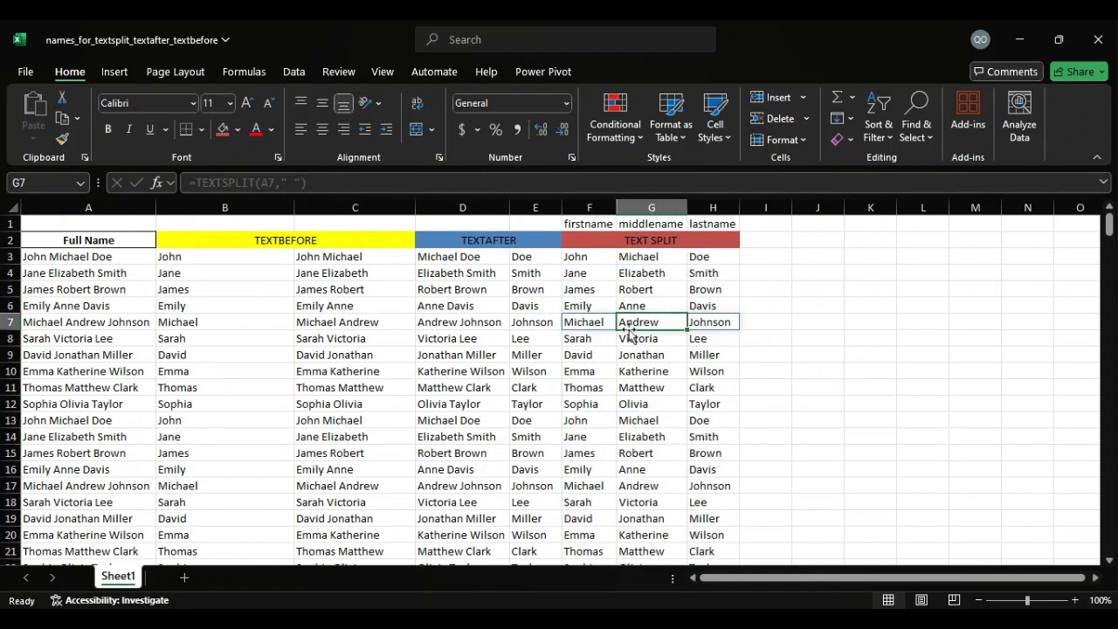
click(808, 307)
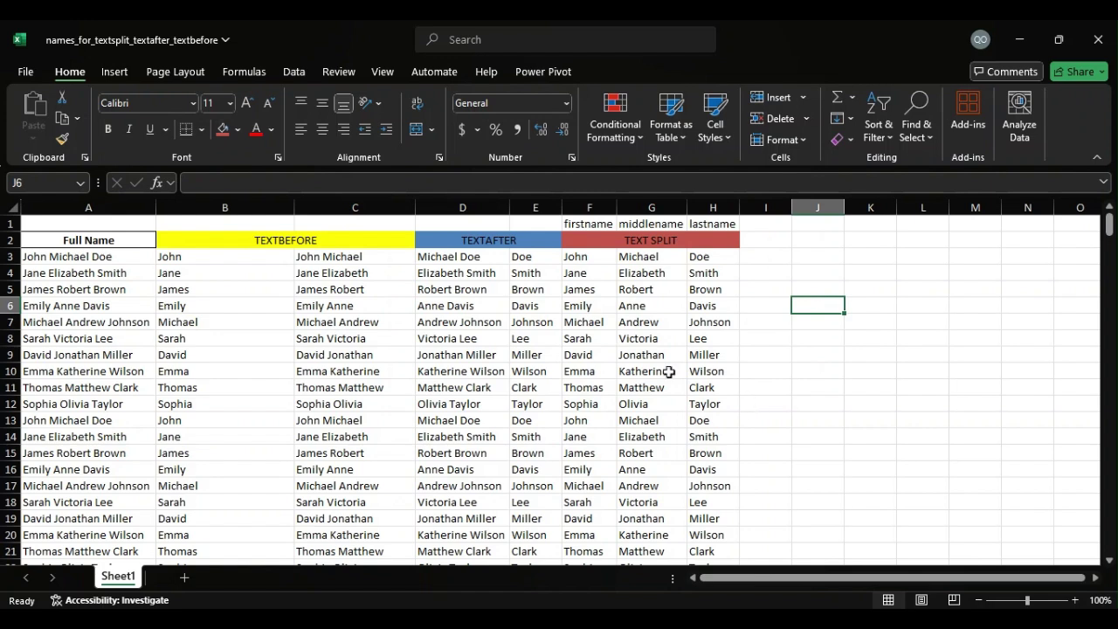
Fill the header cells F1:H1 with yellow and widen columns F, G and H slightly.
drag(609, 223, 708, 223)
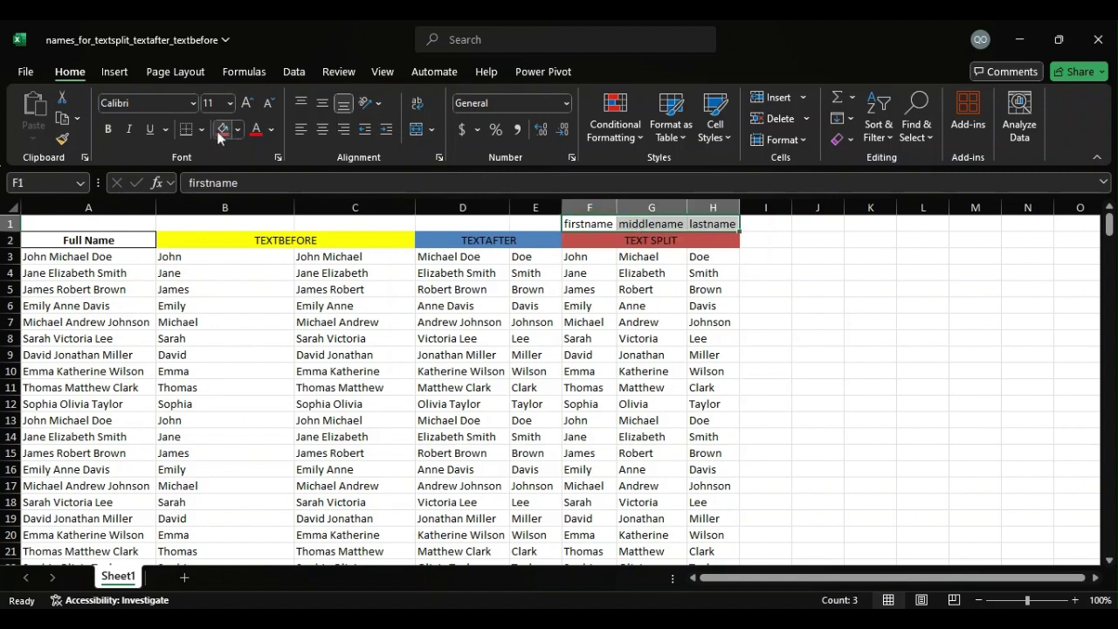
click(220, 133)
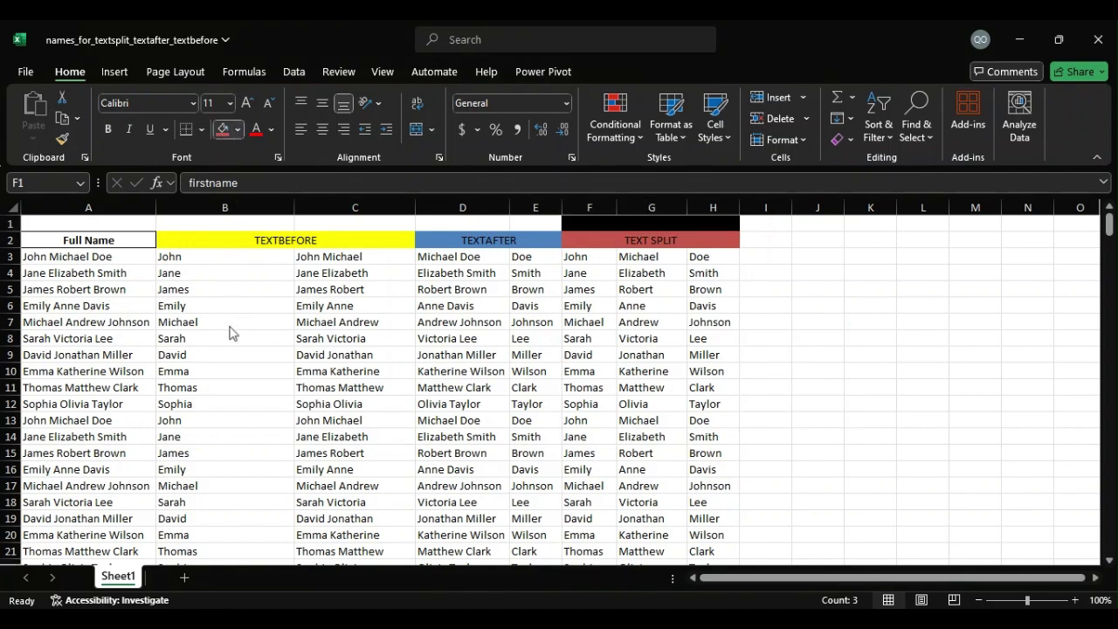
click(262, 284)
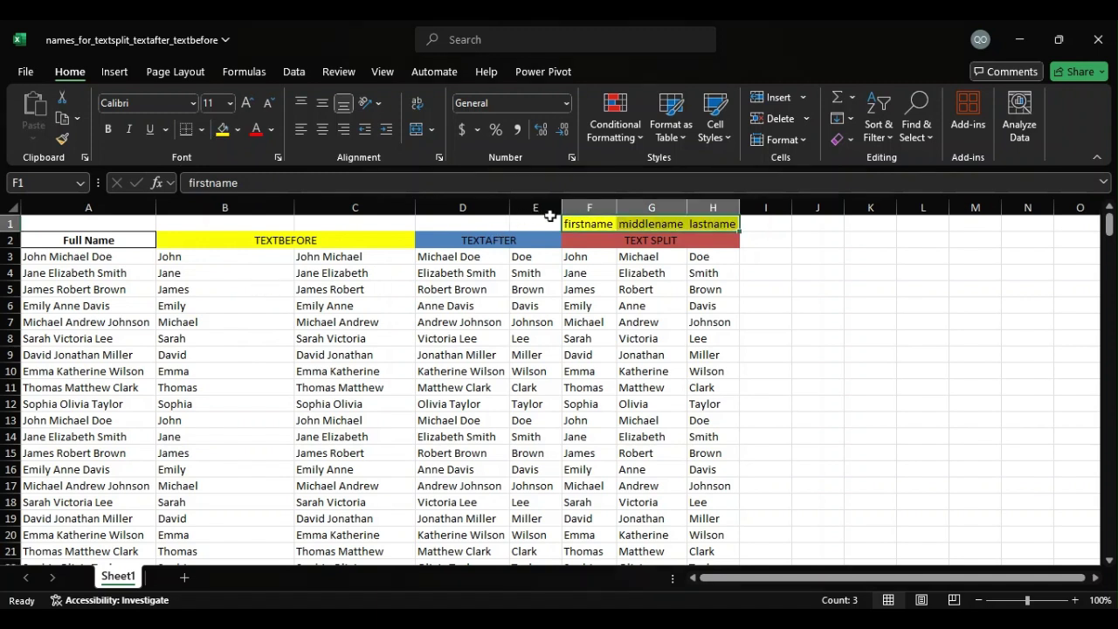
drag(614, 207, 629, 207)
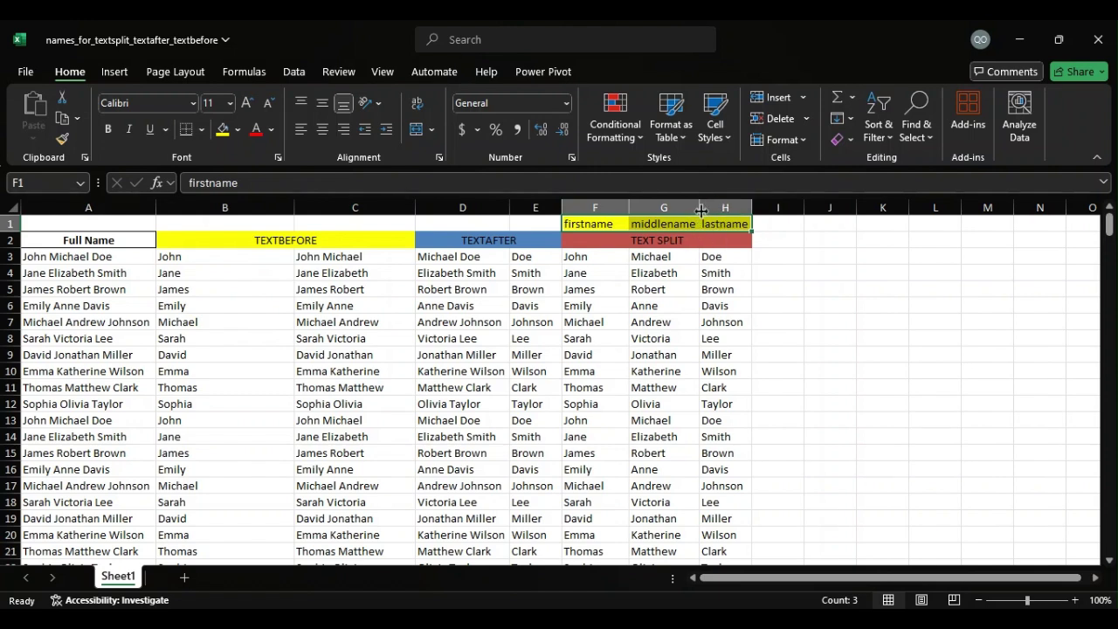
drag(699, 208, 774, 209)
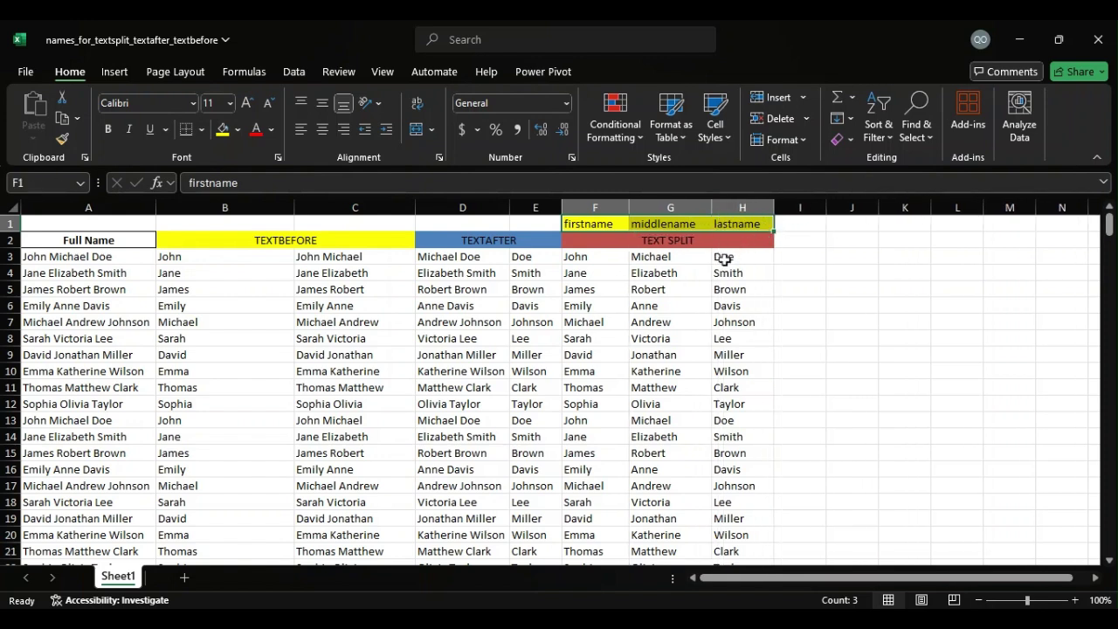